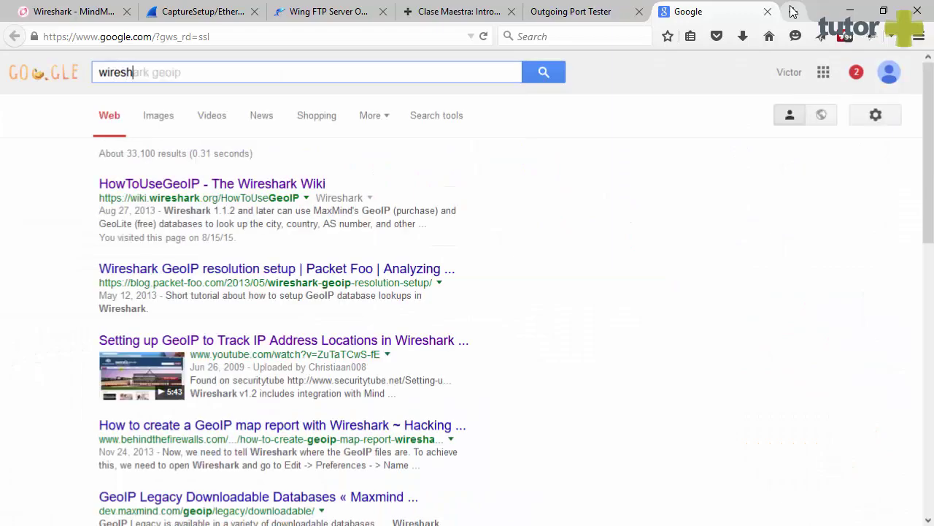
Search Google for wireshark and open the Download page of the official wireshark.org site
key(Down)
key(Down)
key(Down)
key(Return)
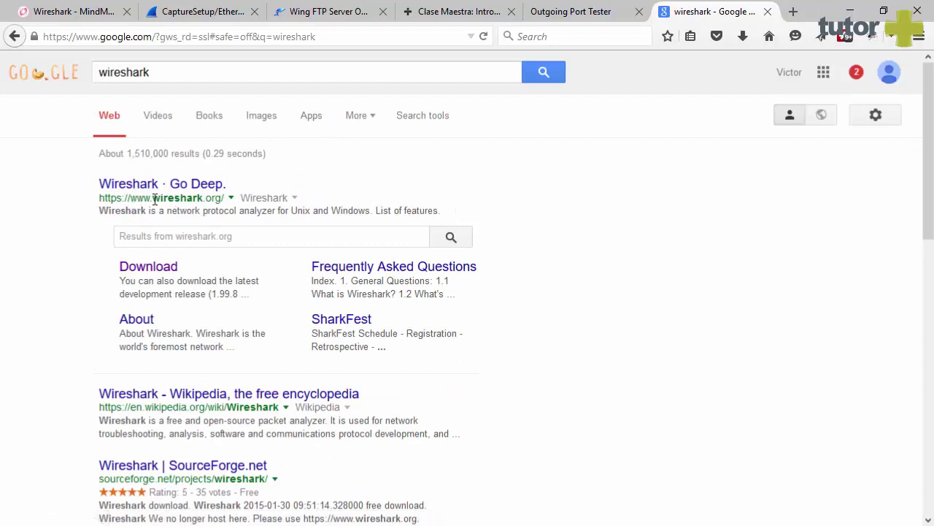
drag(152, 197, 204, 197)
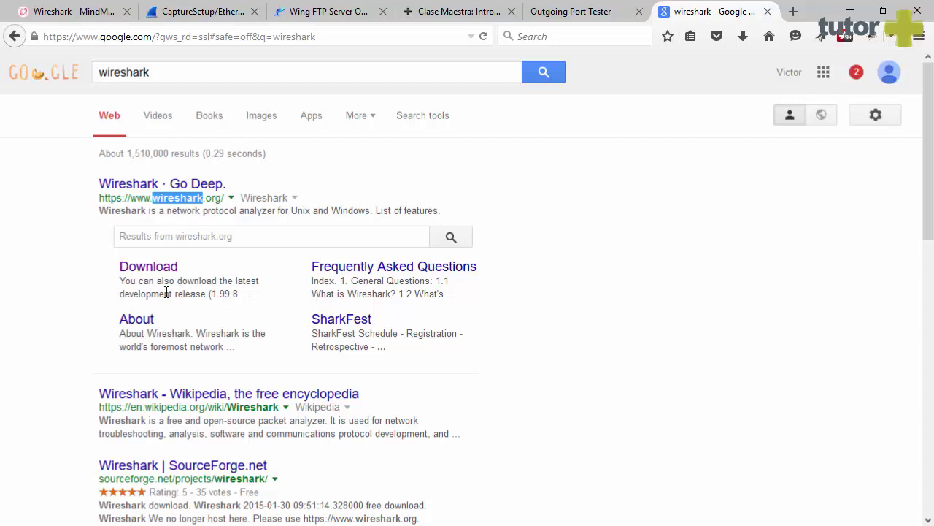
click(157, 268)
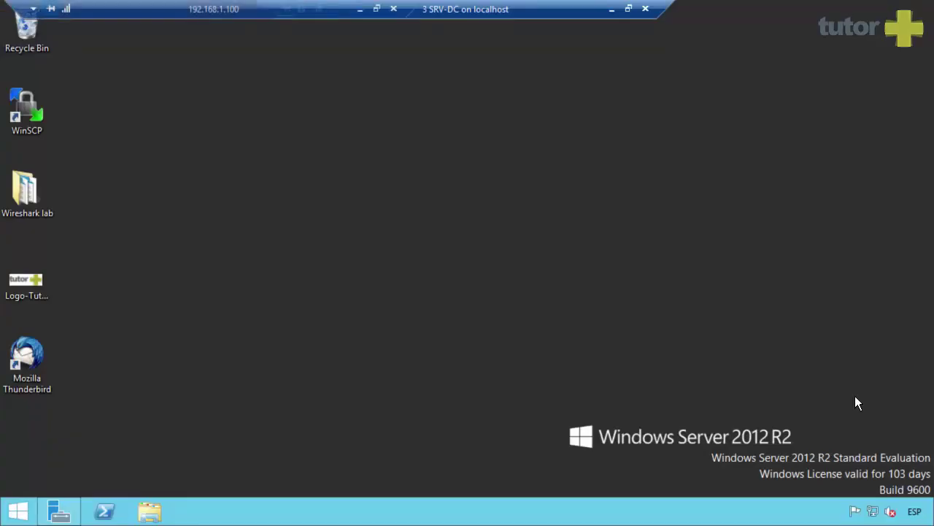
Go to Hyper-V Manager and review the SRV-CLIENT and 3 SRV-DC virtual machines used for the lab
click(612, 8)
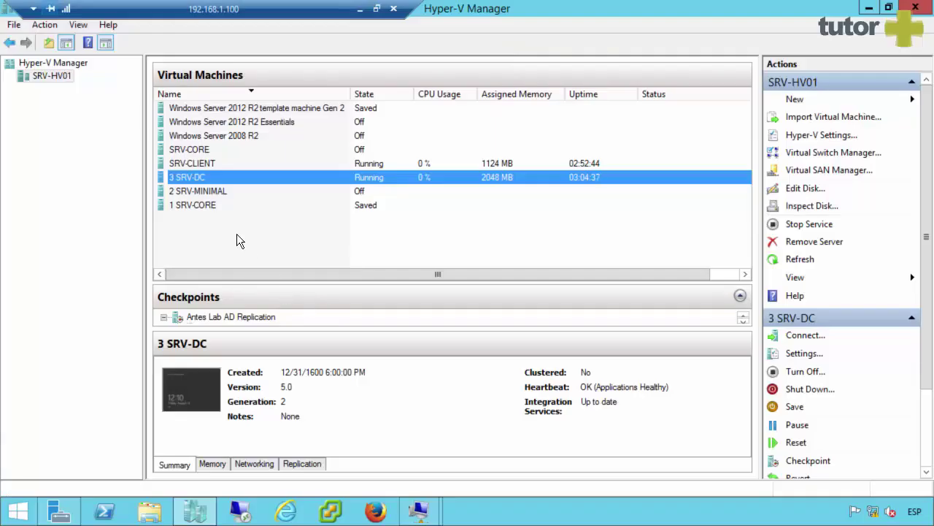
click(196, 192)
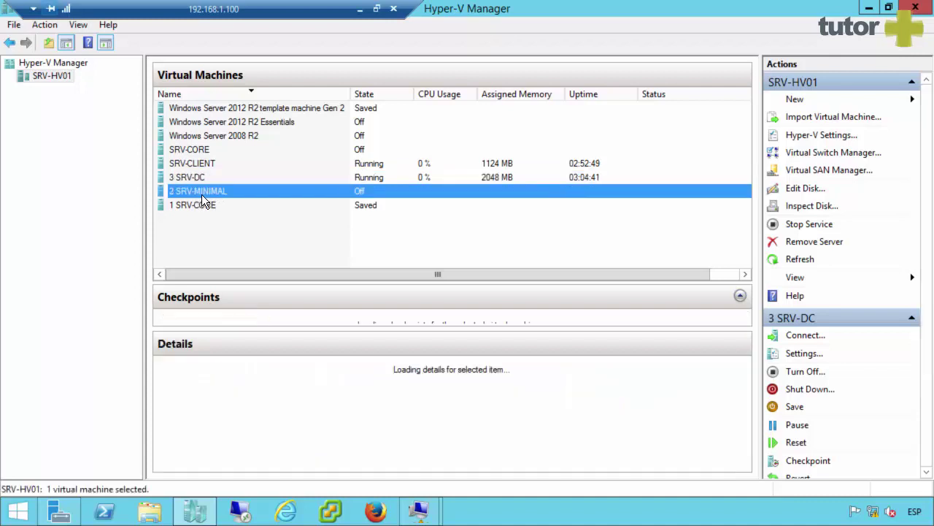
click(198, 174)
click(198, 163)
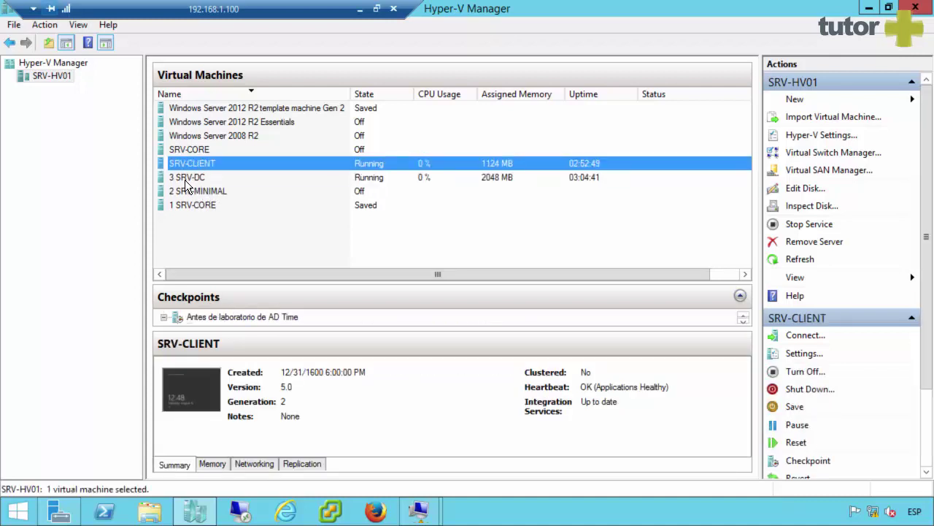
click(184, 178)
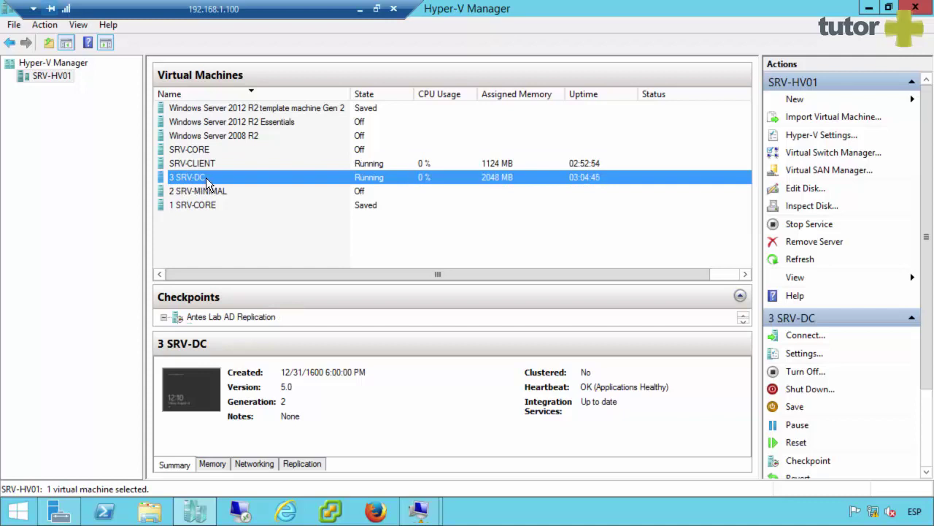
click(213, 162)
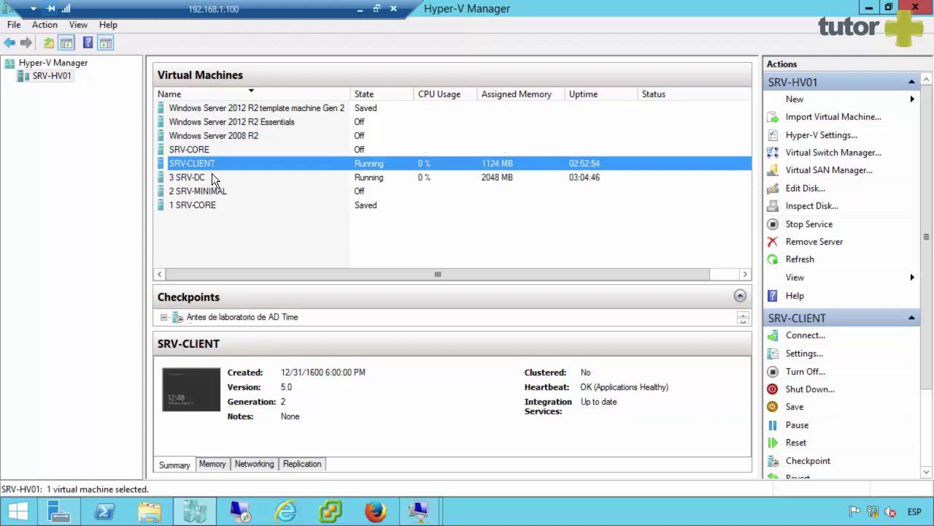
click(212, 177)
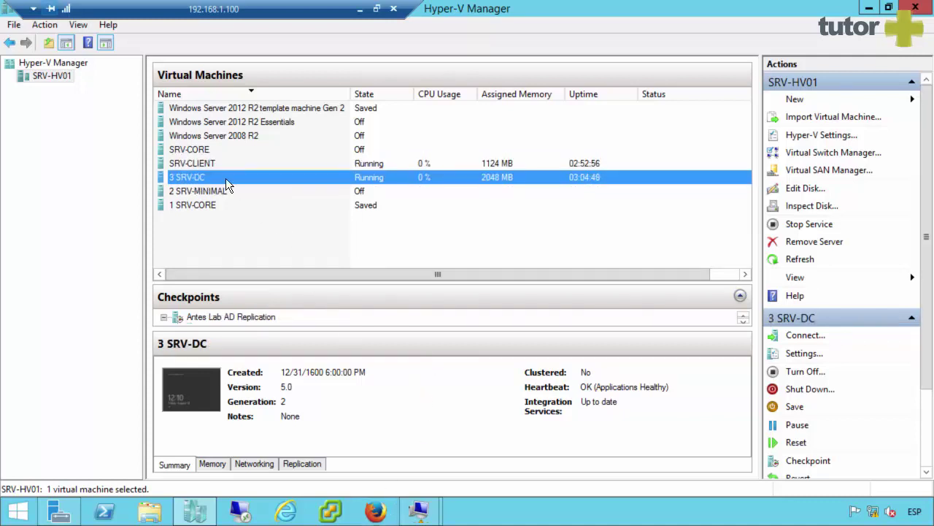
Return to the 3 SRV-DC virtual machine and open the Wireshark lab folder beside the desktop icons
click(418, 511)
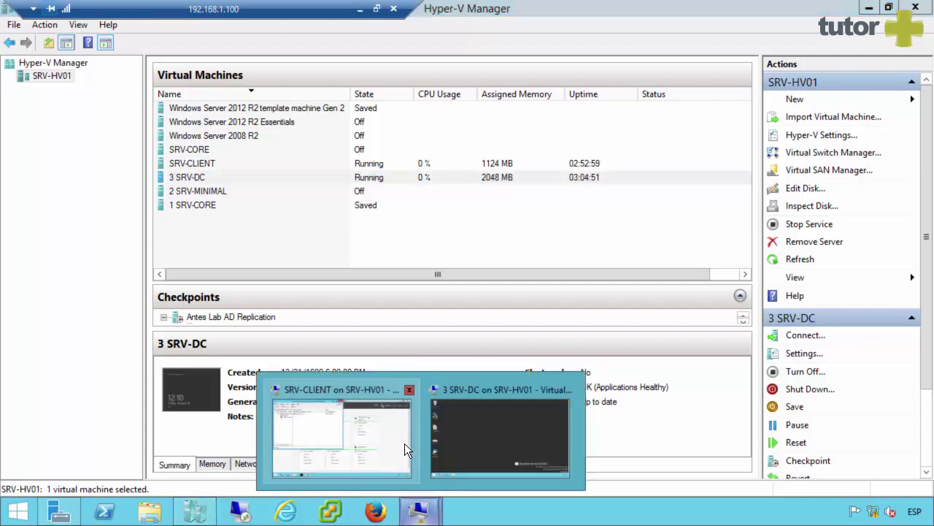
click(473, 434)
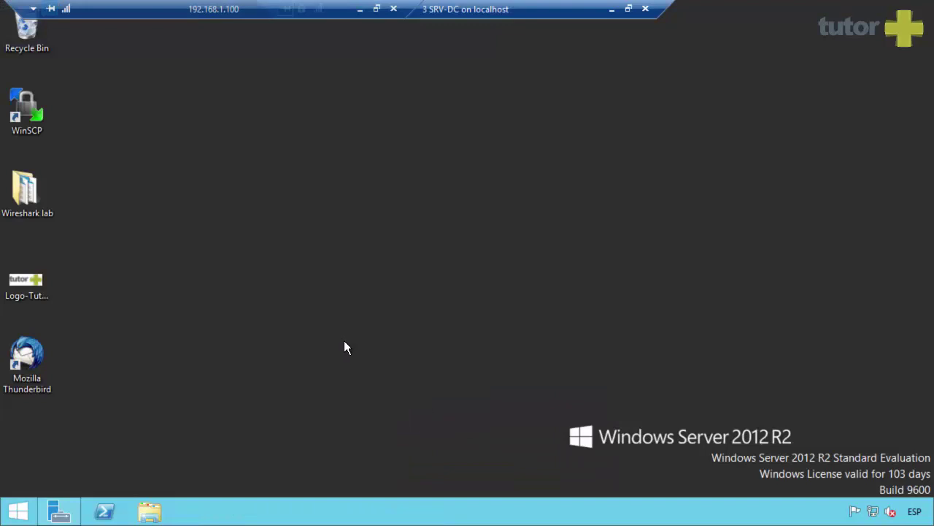
double_click(25, 191)
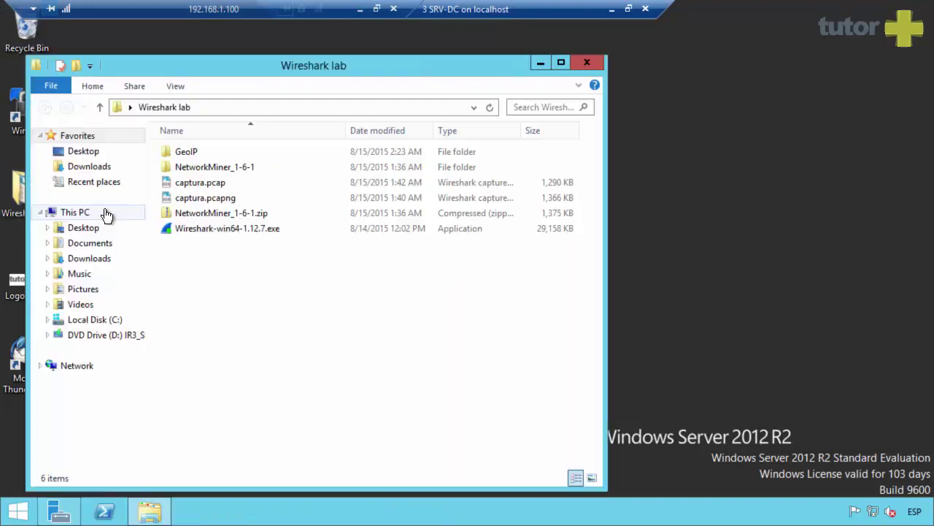
drag(208, 69, 404, 67)
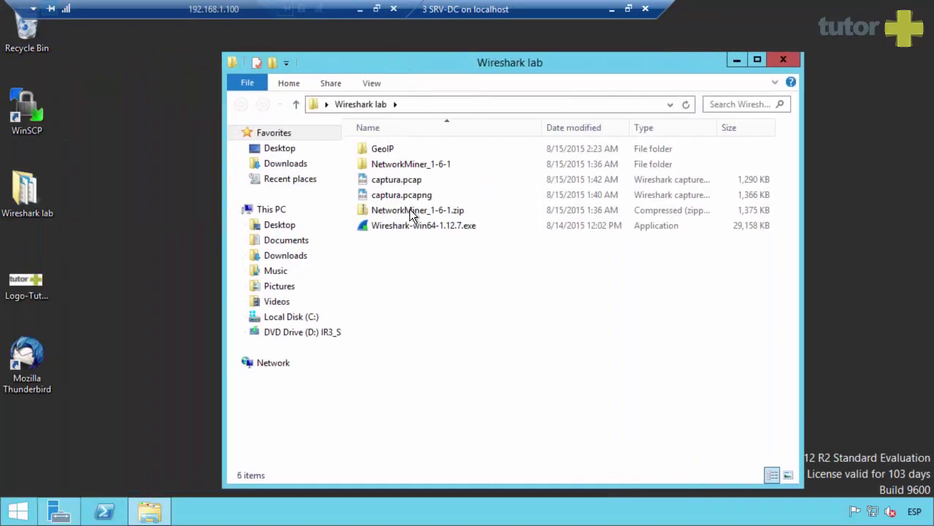
Run the Wireshark-win64-1.12.7.exe installer, agree to uninstall the existing version first, and continue to the license agreement
click(417, 225)
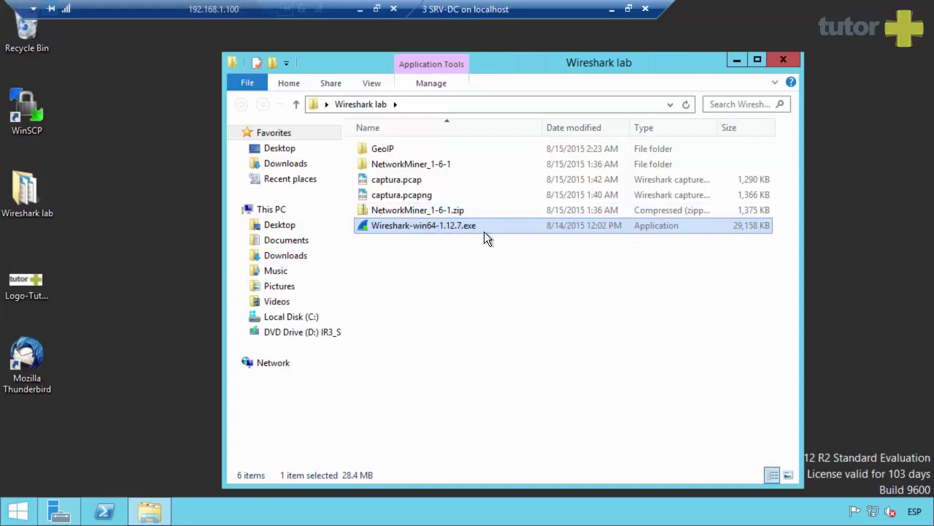
double_click(439, 226)
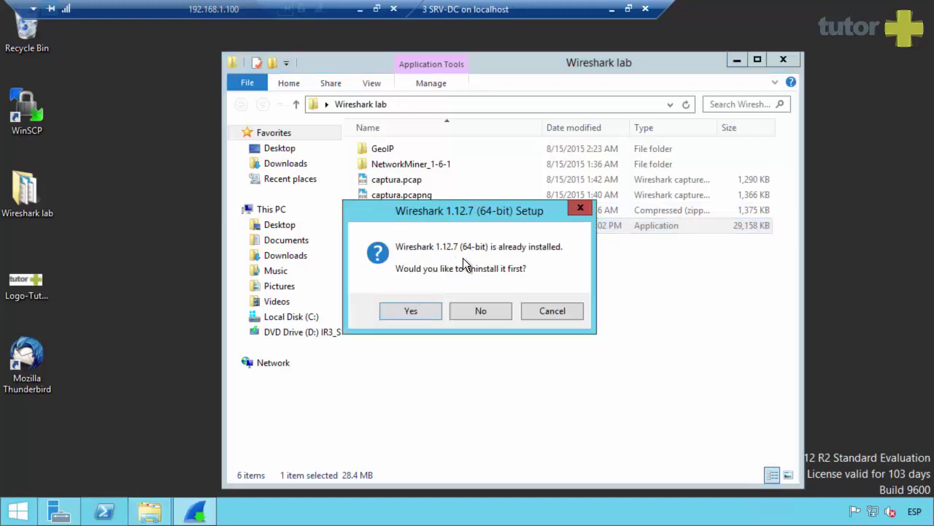
click(409, 311)
click(552, 372)
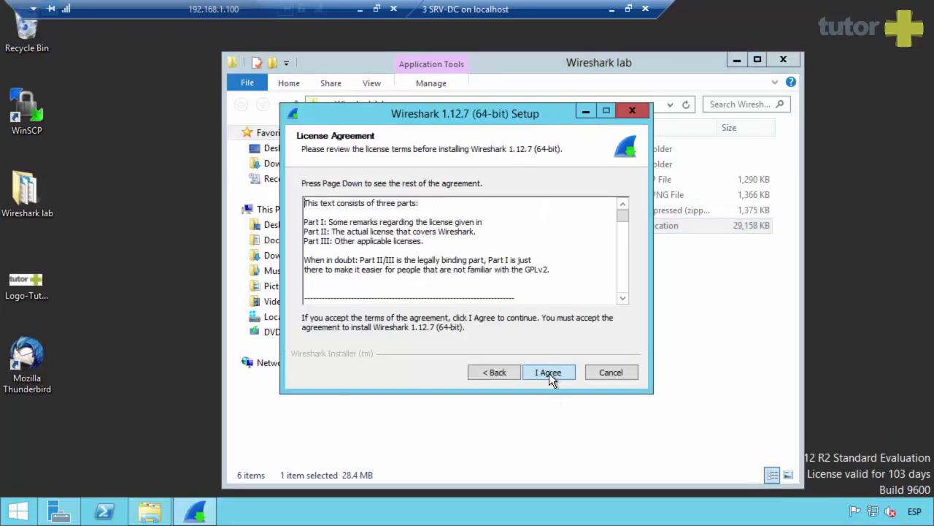
Accept the license and keep the default components, shortcuts, file associations and the C:\Program Files\Wireshark destination
click(549, 373)
click(550, 373)
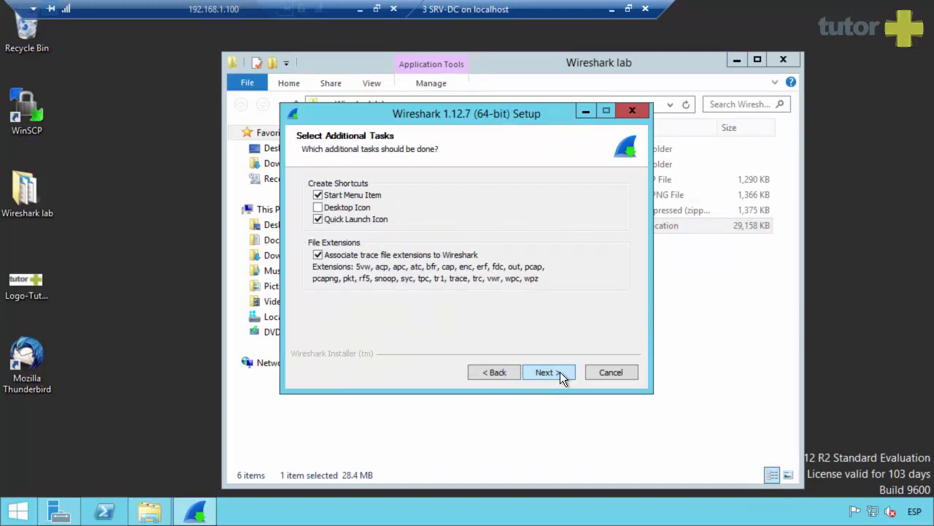
click(559, 372)
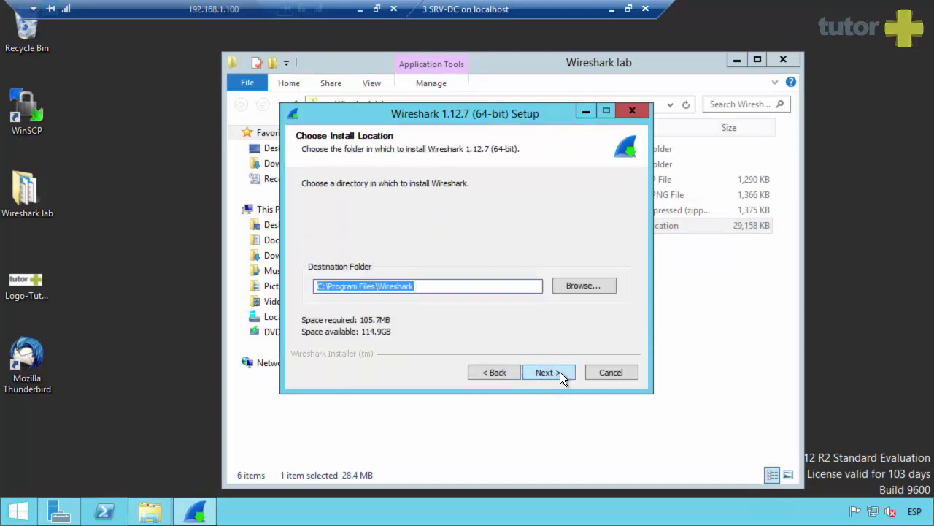
click(560, 371)
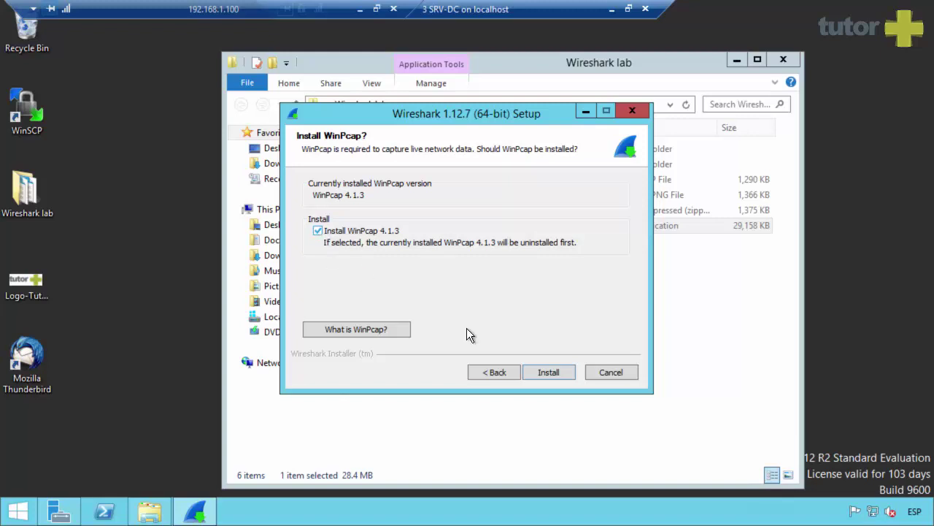
Install Wireshark with WinPcap 4.1.3 selected, cancel the forced WinPcap reinstallation, and continue to the wizard's final page
click(549, 374)
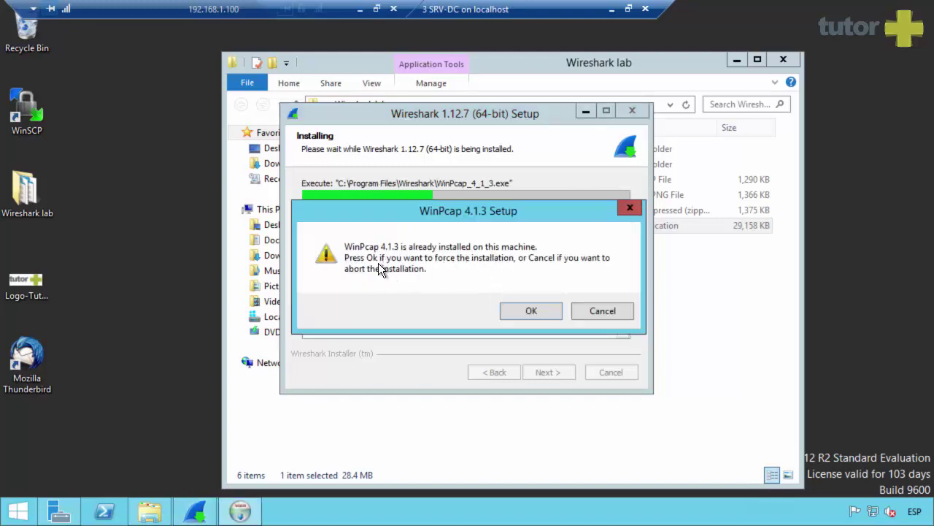
click(604, 311)
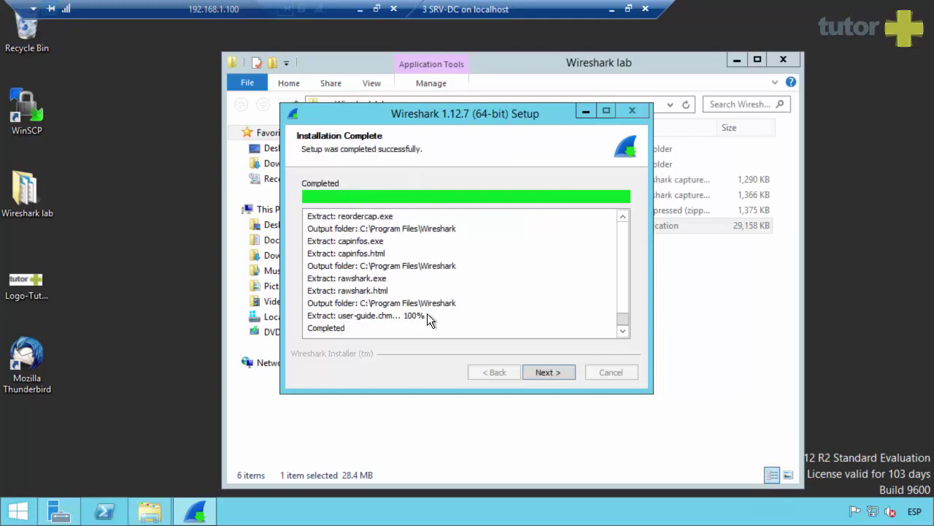
click(549, 372)
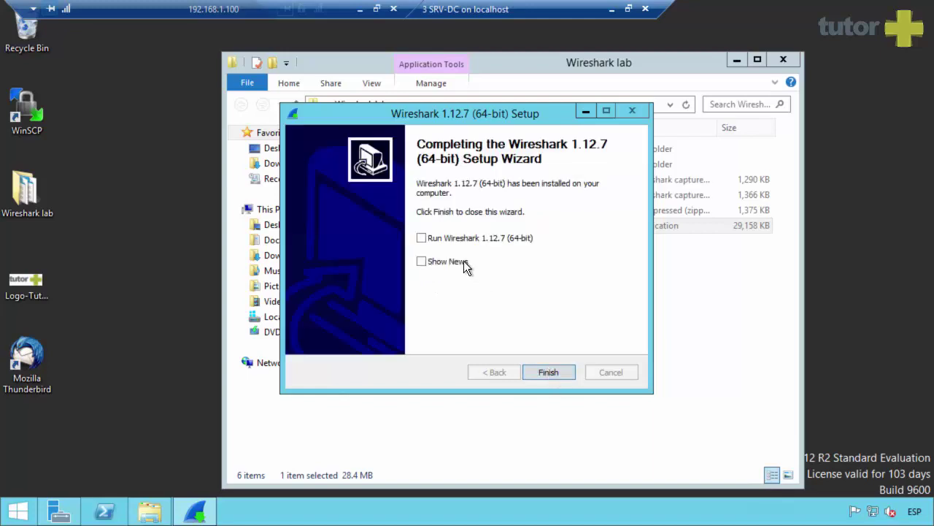
Finish the setup wizard with Run Wireshark 1.12.7 (64-bit) enabled and close the Wireshark lab folder
click(422, 238)
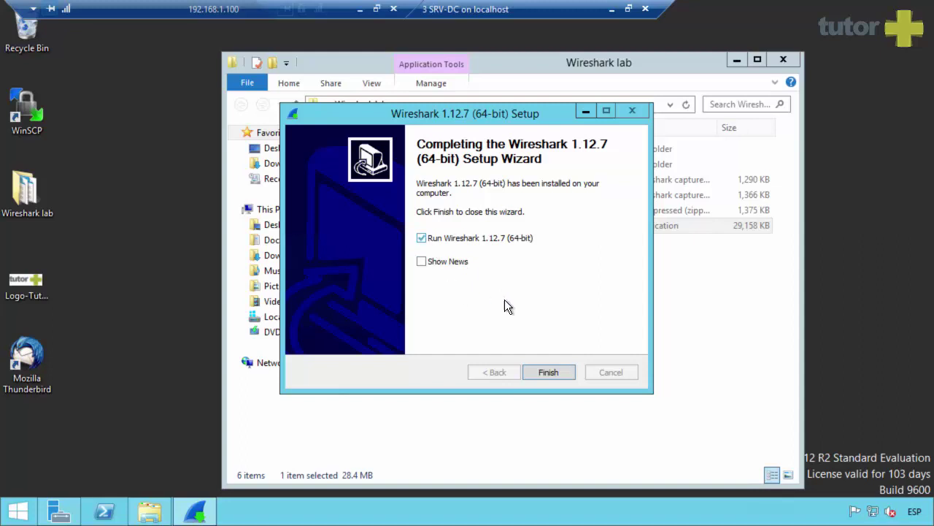
click(547, 372)
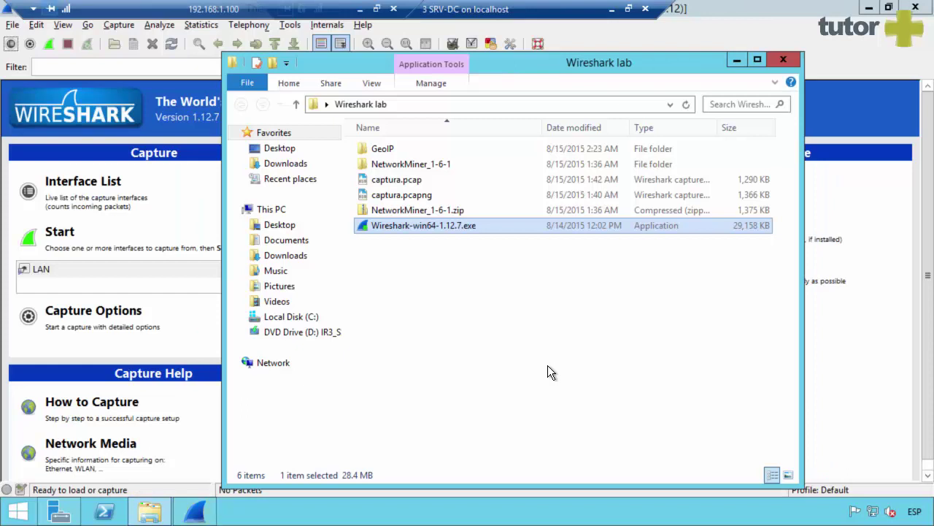
click(783, 59)
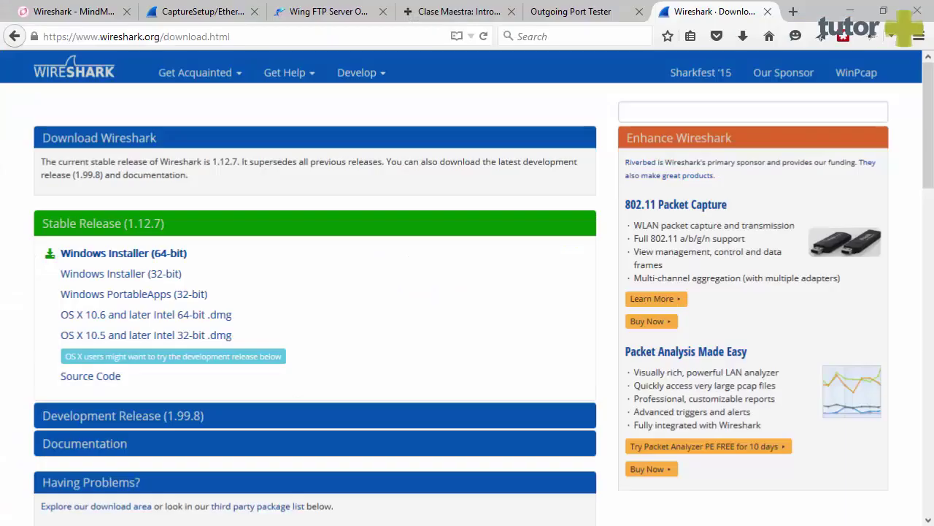
Close the Wireshark download page in the browser and return to the MindMeister topic map at Instalando Wireshark
click(768, 12)
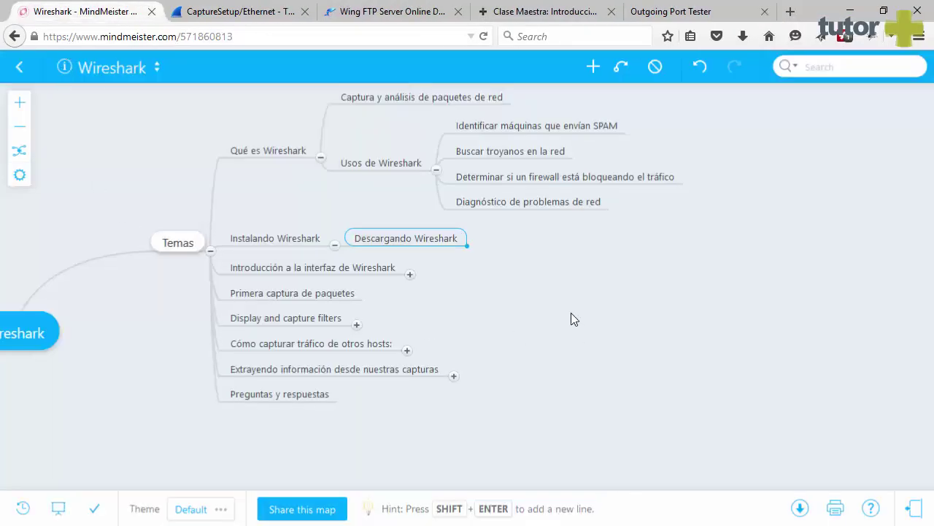
scroll(554, 252, down, 2)
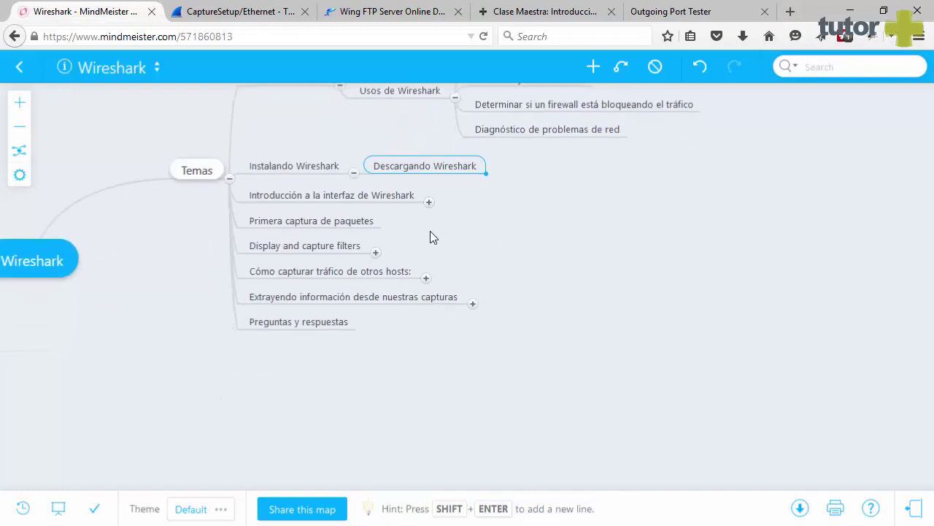